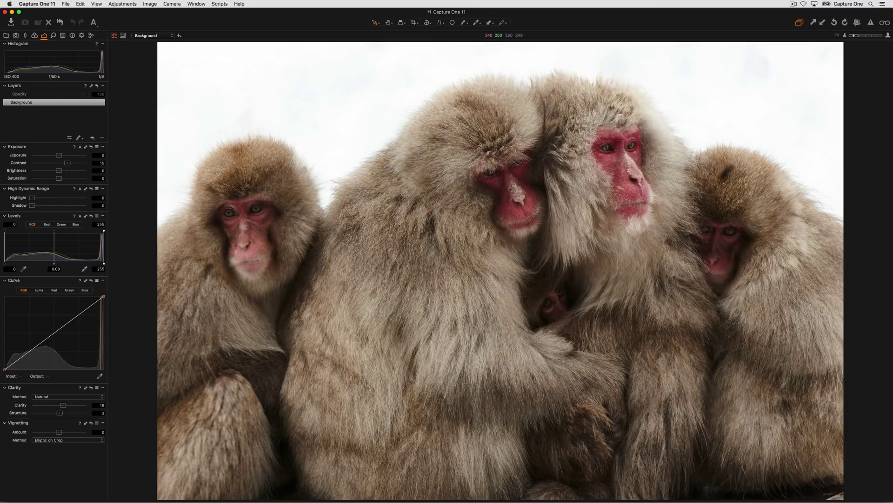
# - Select the Background layer and check the Draw Mask brush settings (size 172, hardness 35)
pyautogui.click(194, 110)
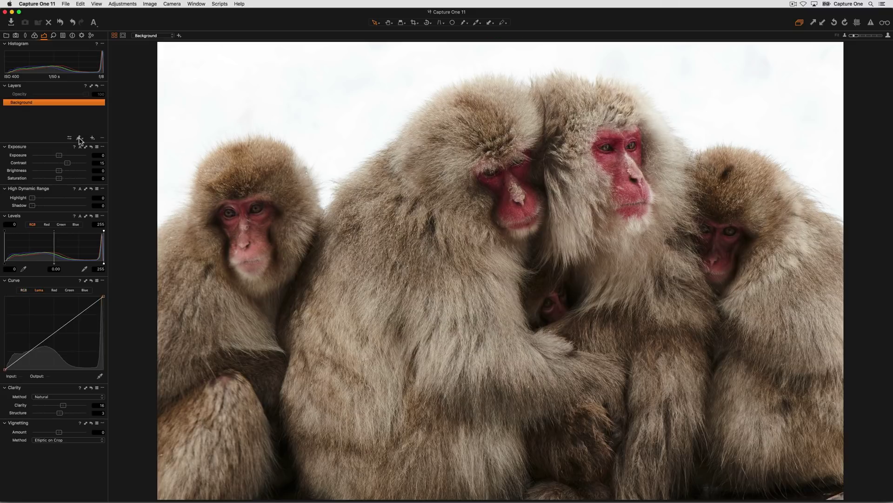
pyautogui.rightClick(163, 75)
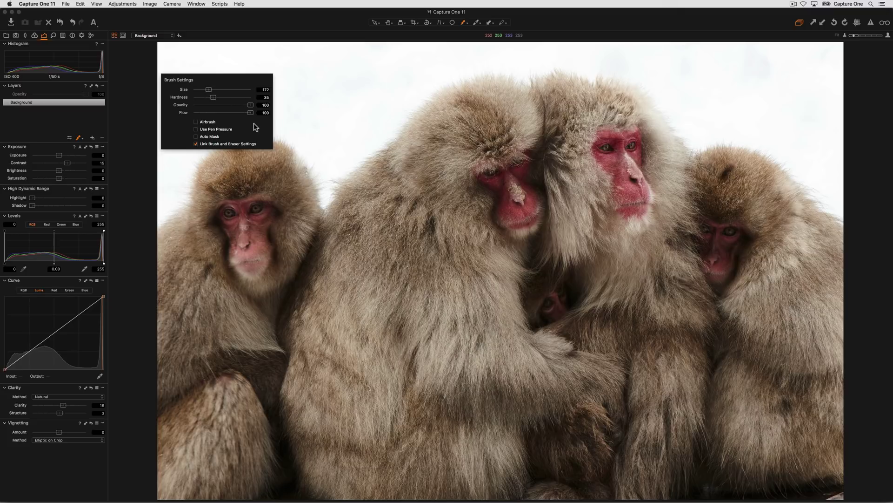
# - Add a new filled layer above Background and name it Lighten
pyautogui.click(93, 138)
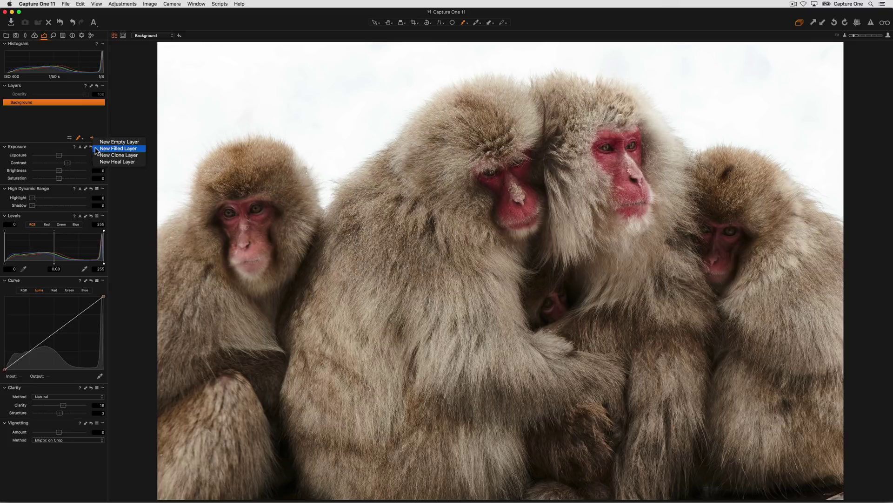
pyautogui.click(95, 149)
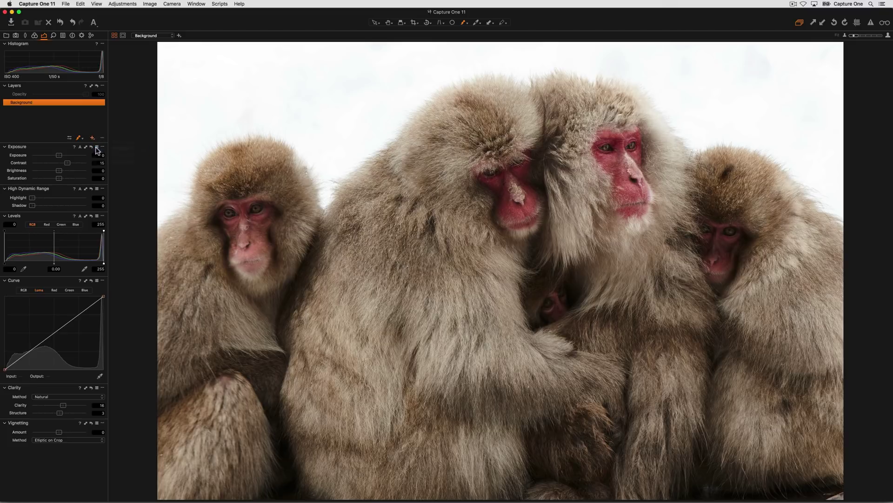
pyautogui.doubleClick(26, 102)
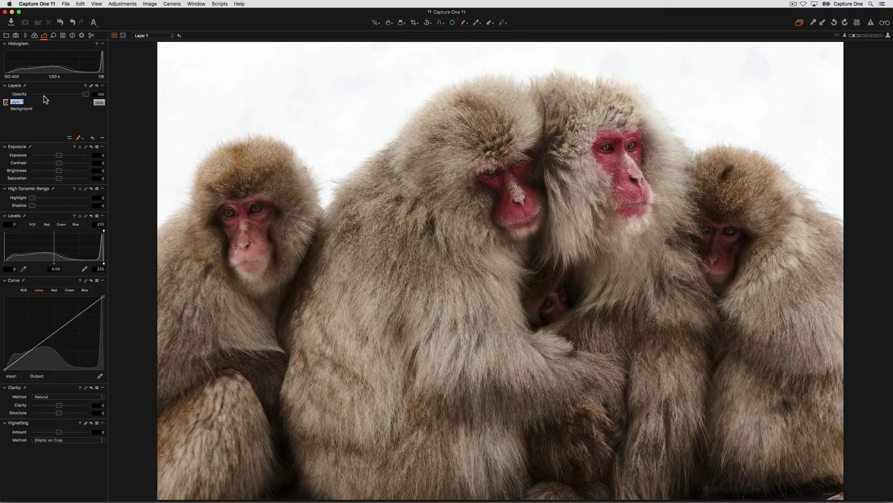
pyautogui.write('Lighten')
pyautogui.press('Return')
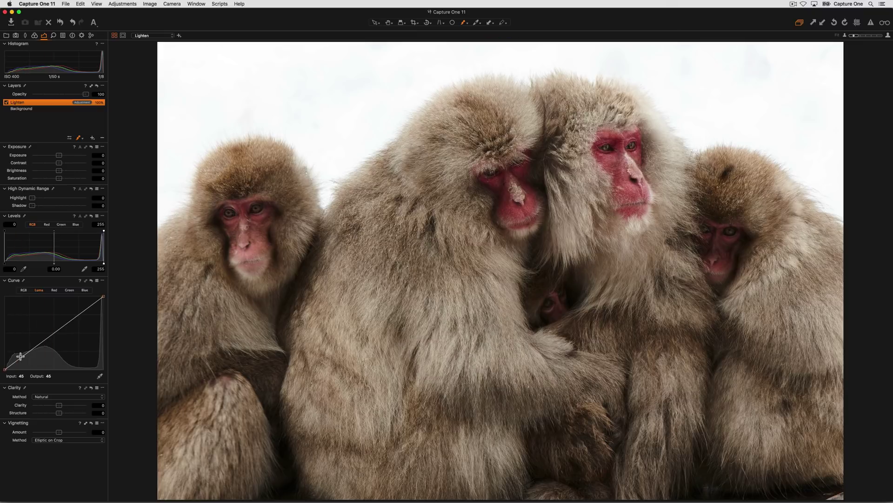
# - Lift the Luma curve with a shadow point, then add a midtone point to temper the brightening
pyautogui.moveTo(19, 359); pyautogui.dragTo(19, 354)
pyautogui.moveTo(71, 312); pyautogui.dragTo(72, 317)
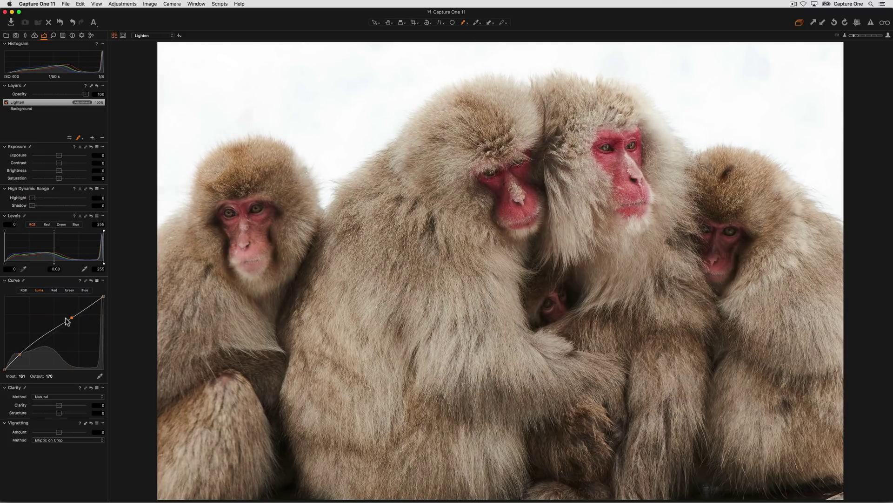
pyautogui.click(68, 316)
# - Invert the Lighten layer's mask and lower the brush flow to 13
pyautogui.click(102, 87)
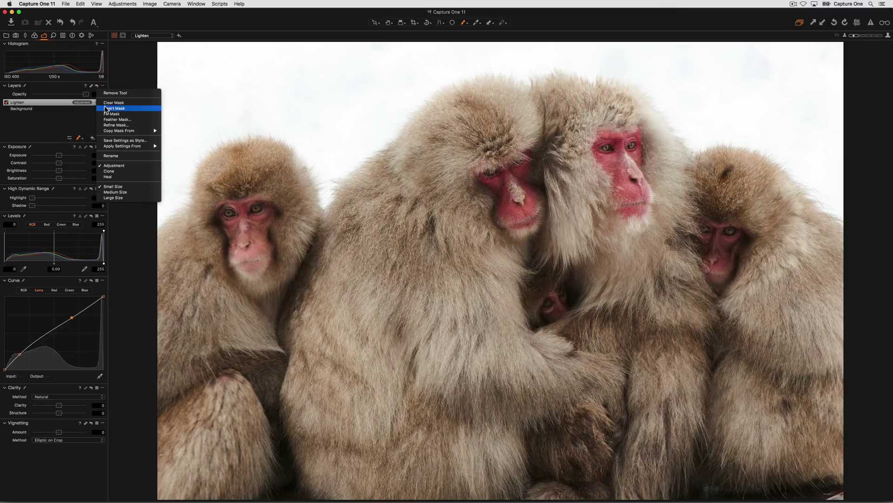
pyautogui.click(106, 108)
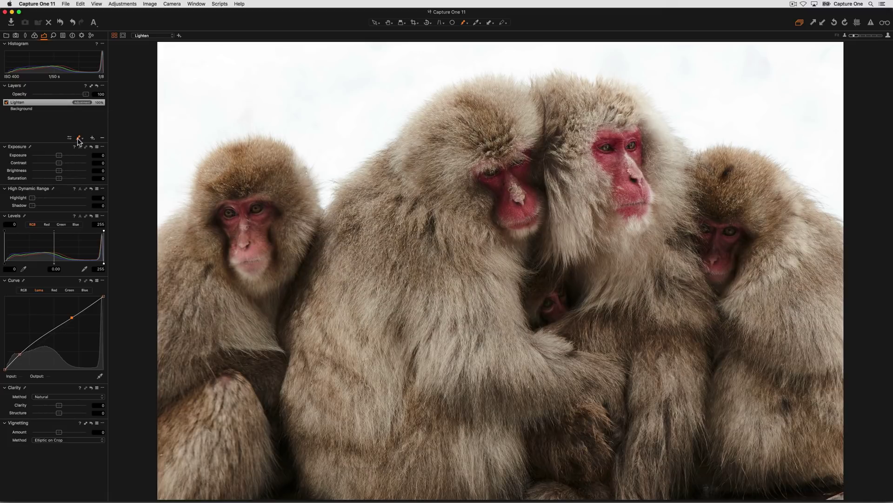
pyautogui.rightClick(458, 264)
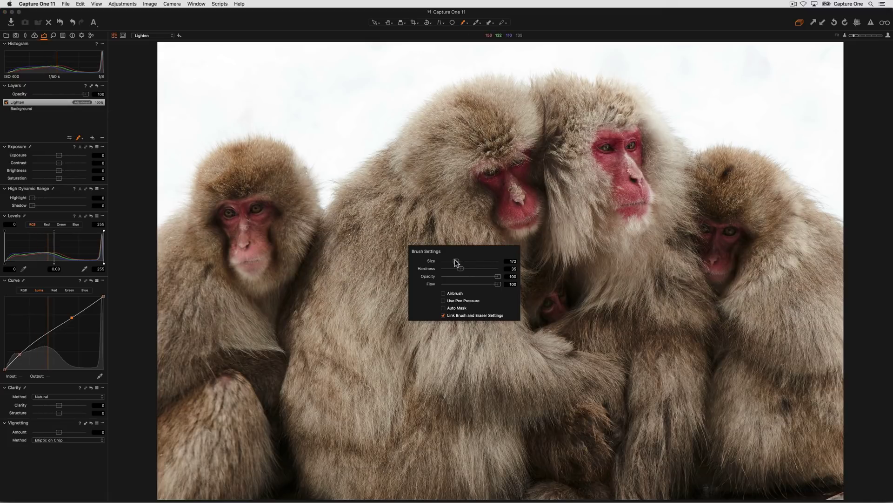
pyautogui.moveTo(496, 285); pyautogui.dragTo(448, 283)
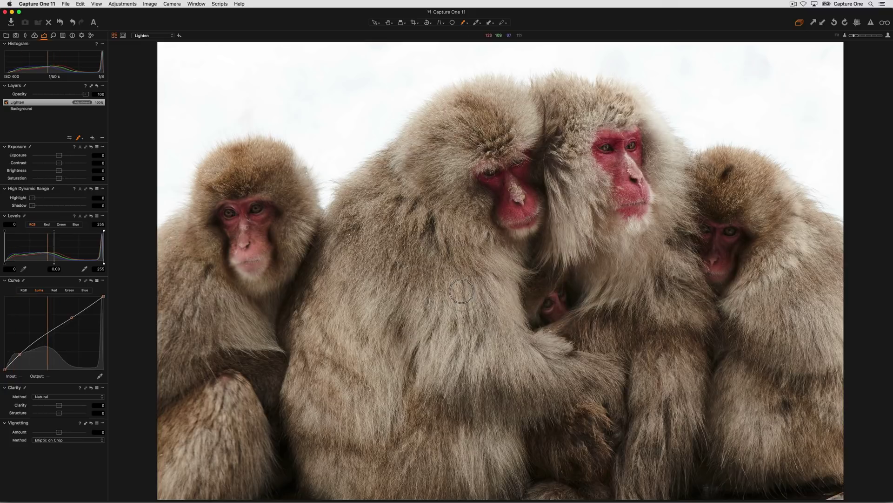
pyautogui.click(6, 103)
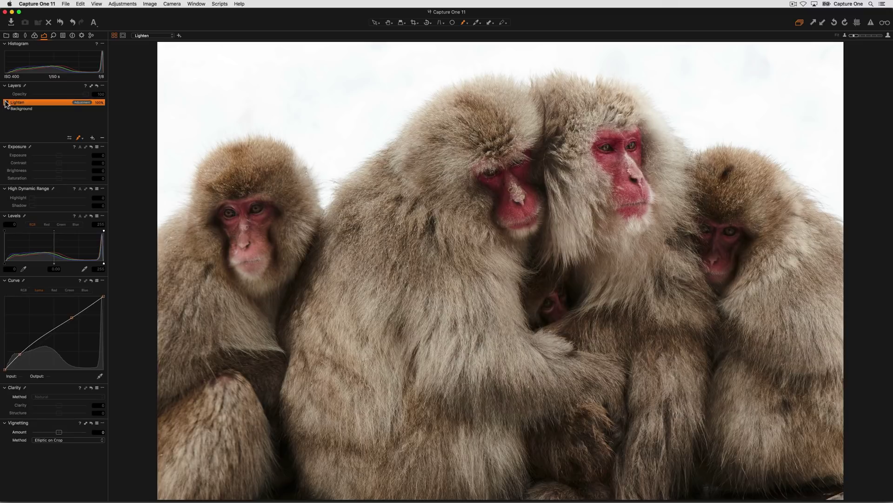
pyautogui.click(6, 102)
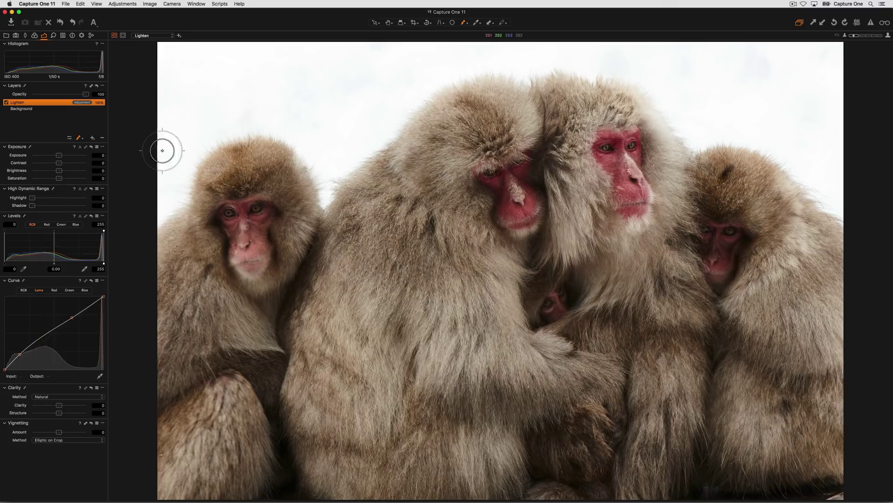
pyautogui.click(81, 139)
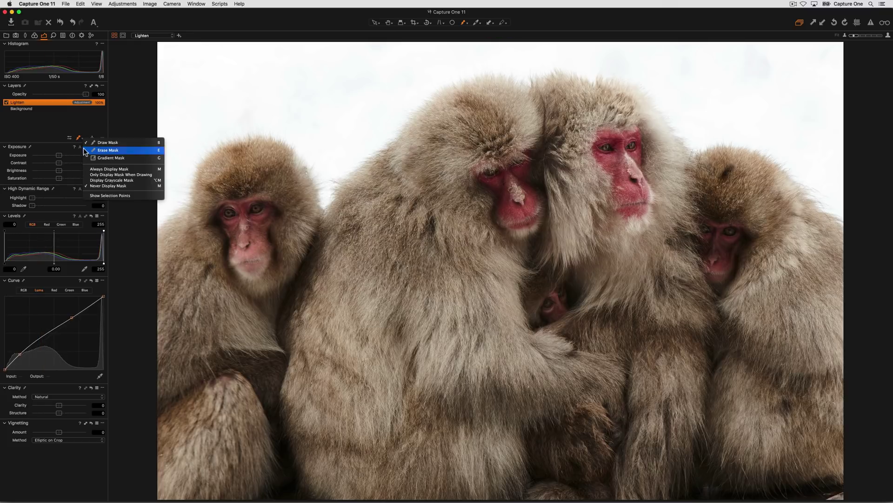
pyautogui.click(85, 150)
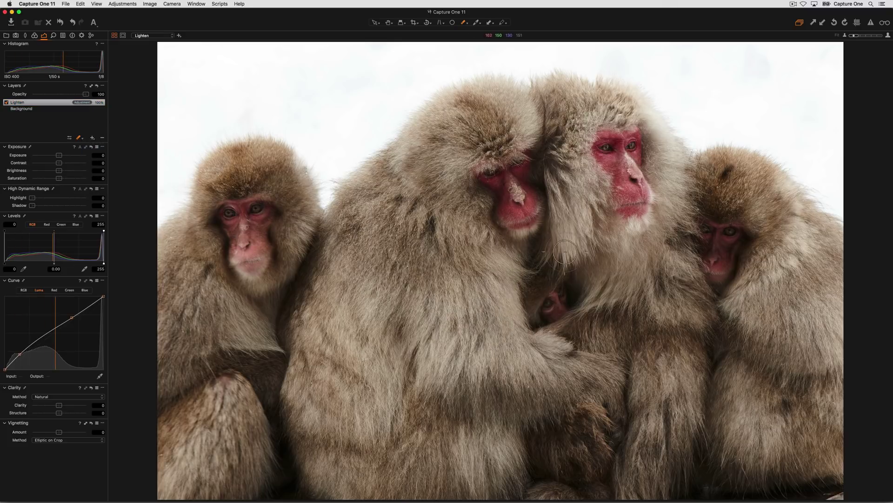
pyautogui.moveTo(87, 95); pyautogui.dragTo(3, 98)
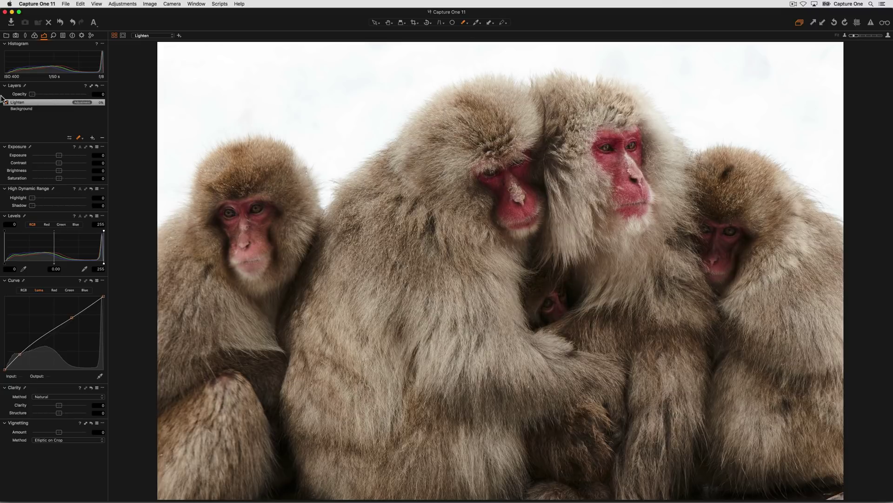
pyautogui.moveTo(39, 96); pyautogui.dragTo(111, 98)
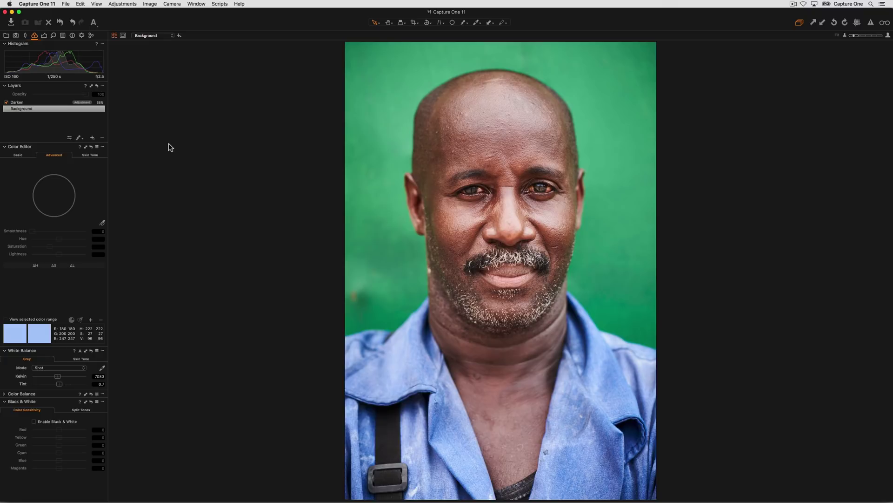
# - Sample the blue shirt colour, widen the range, and preview the selected colour range
pyautogui.click(102, 224)
pyautogui.click(416, 369)
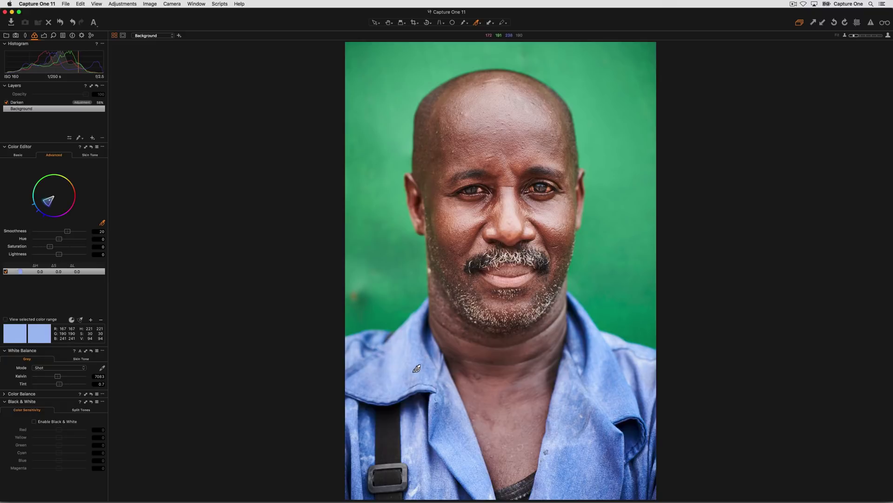
pyautogui.click(80, 320)
pyautogui.click(10, 319)
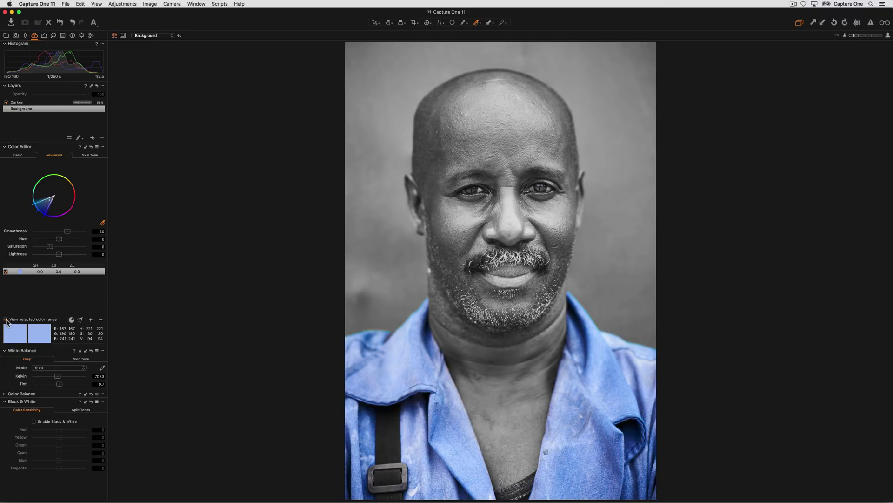
pyautogui.click(6, 320)
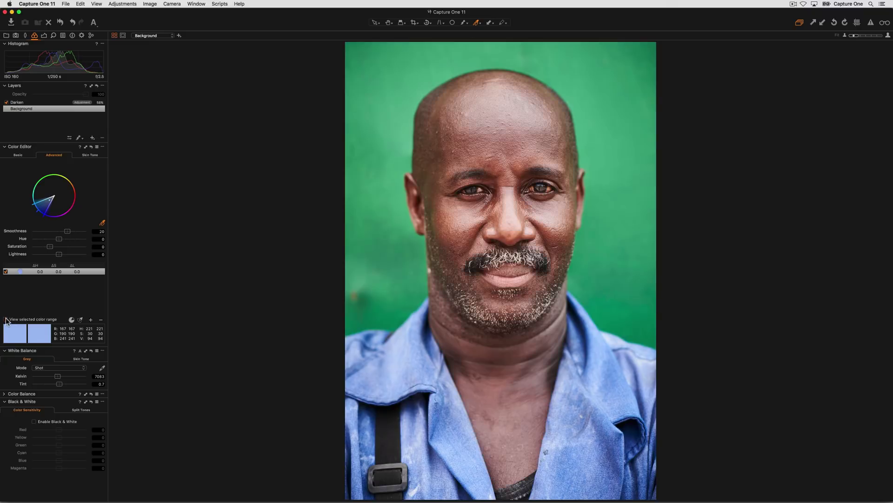
pyautogui.click(102, 147)
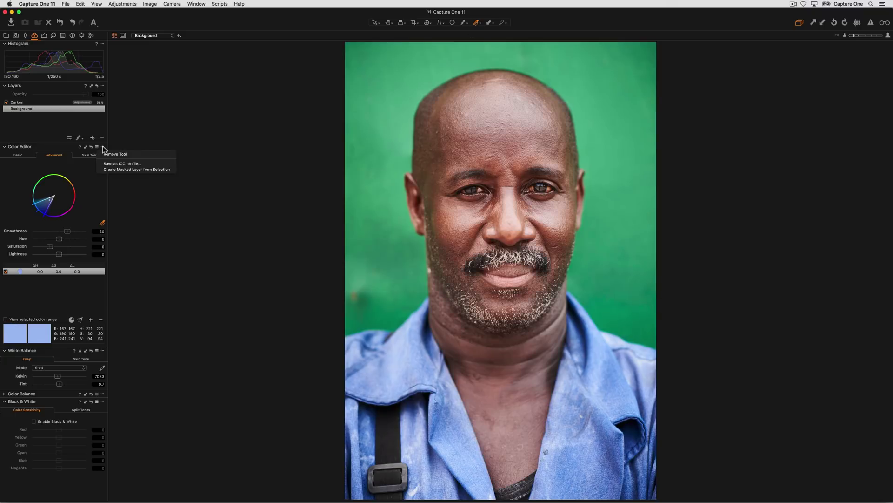
# - Create a masked layer from the shirt selection, inspect its collar edge at 100%, then hide the mask
pyautogui.click(101, 171)
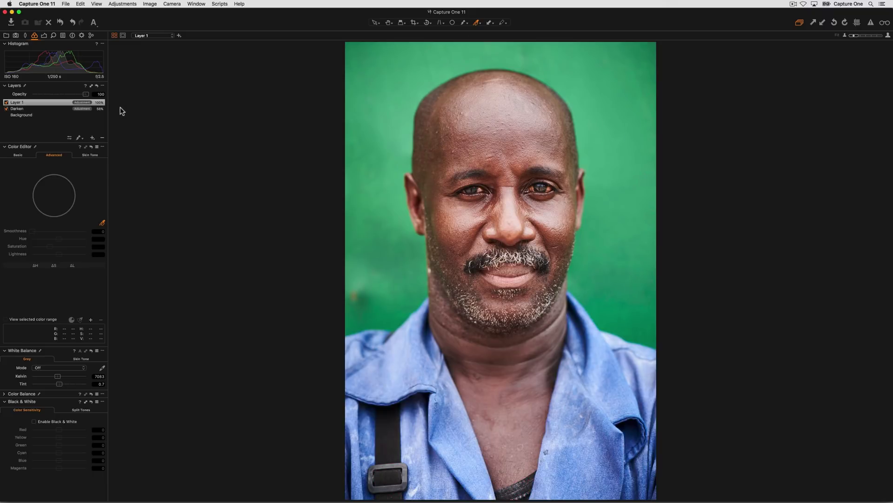
pyautogui.press('h')
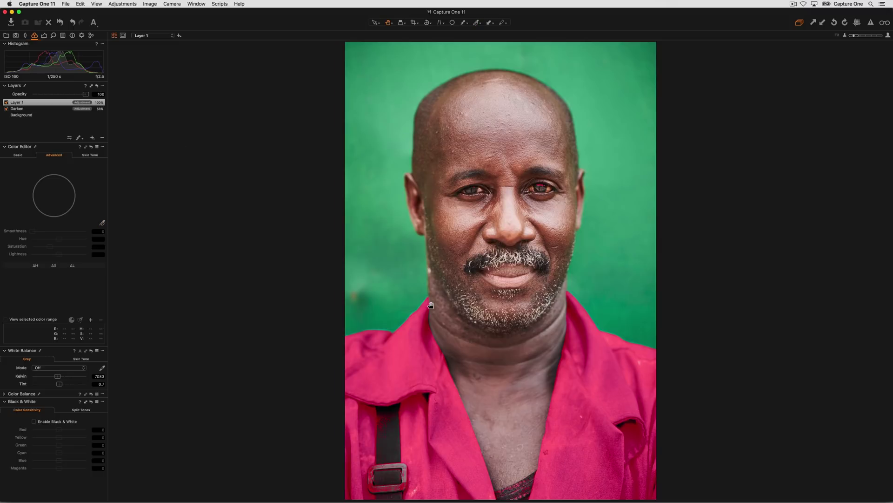
pyautogui.click(412, 315)
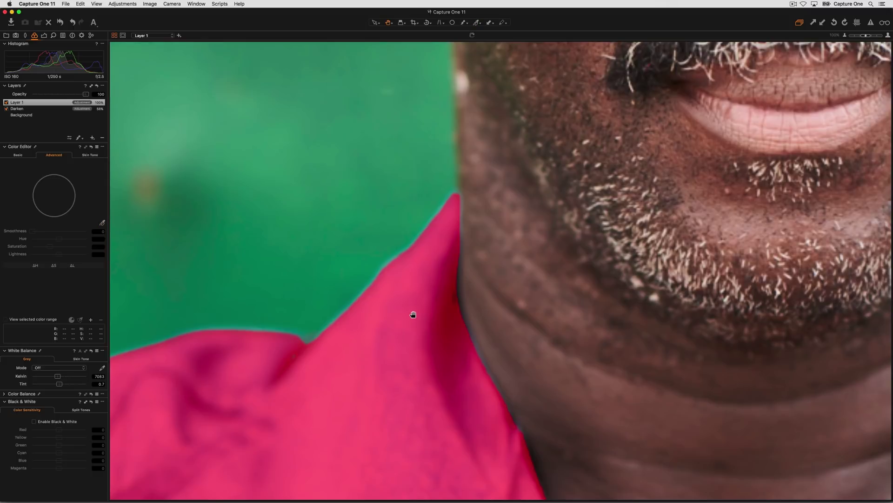
pyautogui.click(377, 304)
pyautogui.press('super+z')
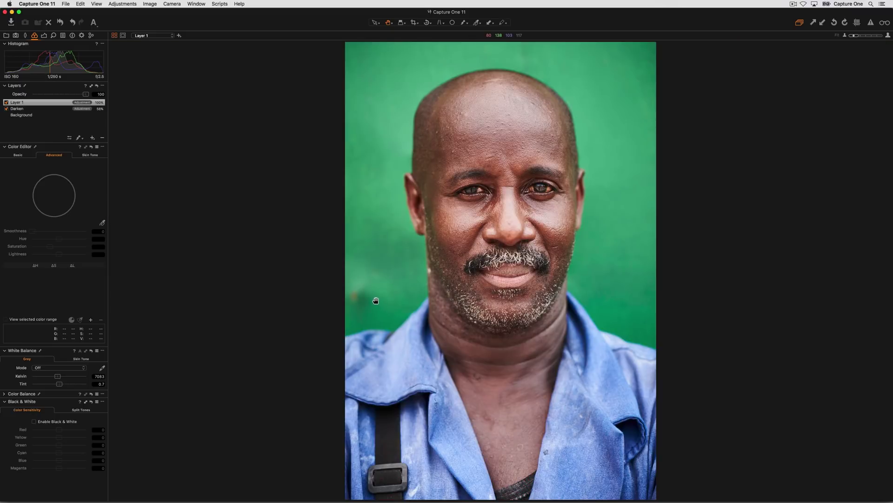
# - Test darkening Layer 1's exposure, then reset it to 0
pyautogui.click(44, 36)
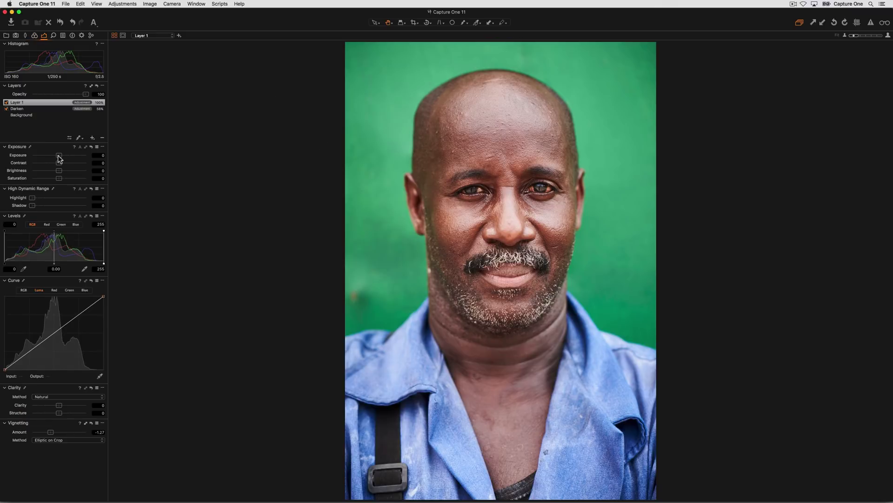
pyautogui.moveTo(59, 155); pyautogui.dragTo(55, 156)
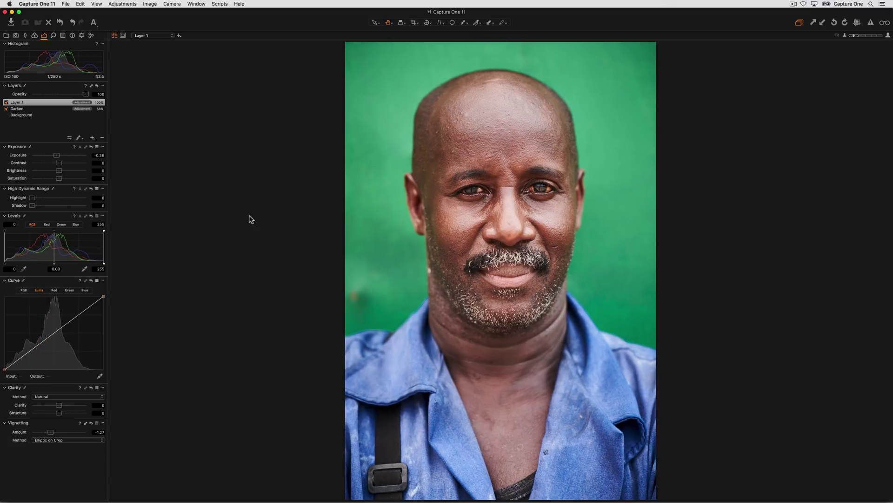
pyautogui.doubleClick(74, 154)
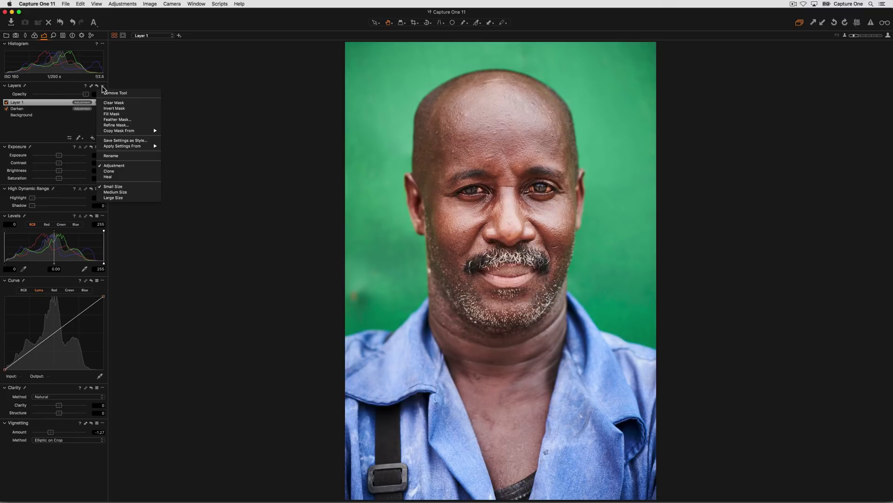
# - Display Layer 1's shirt mask in grayscale, white on black
pyautogui.click(139, 126)
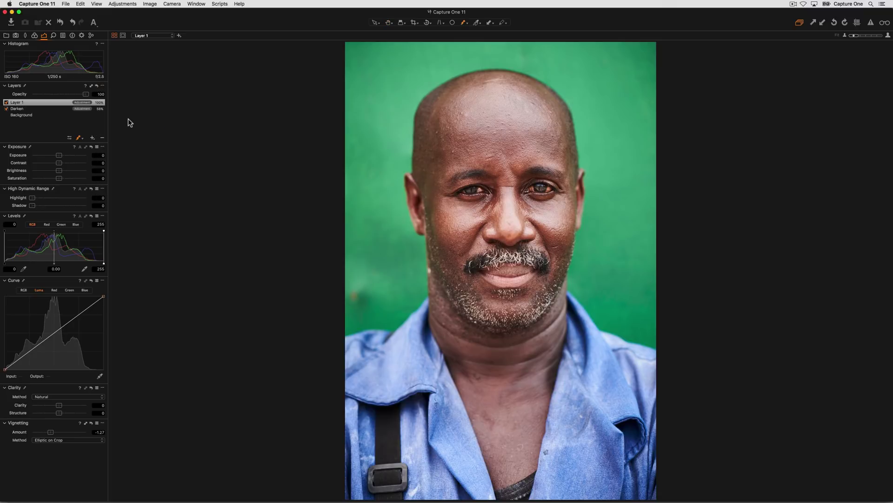
pyautogui.click(80, 138)
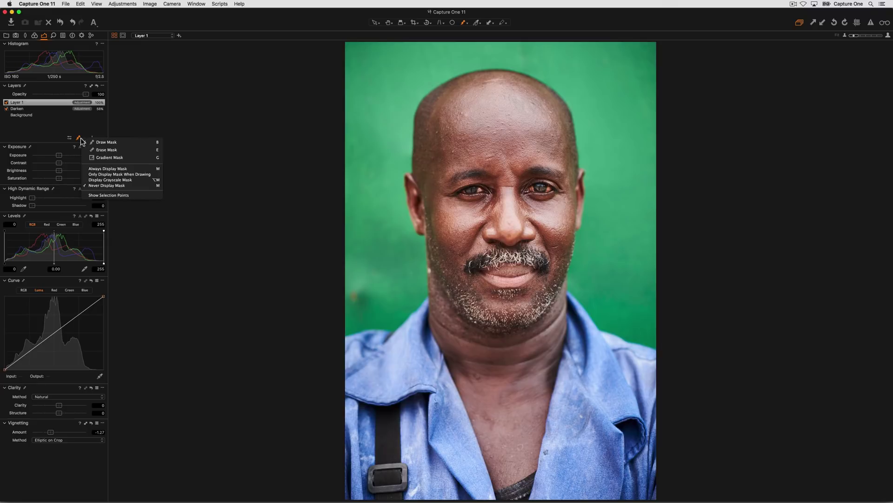
pyautogui.click(141, 180)
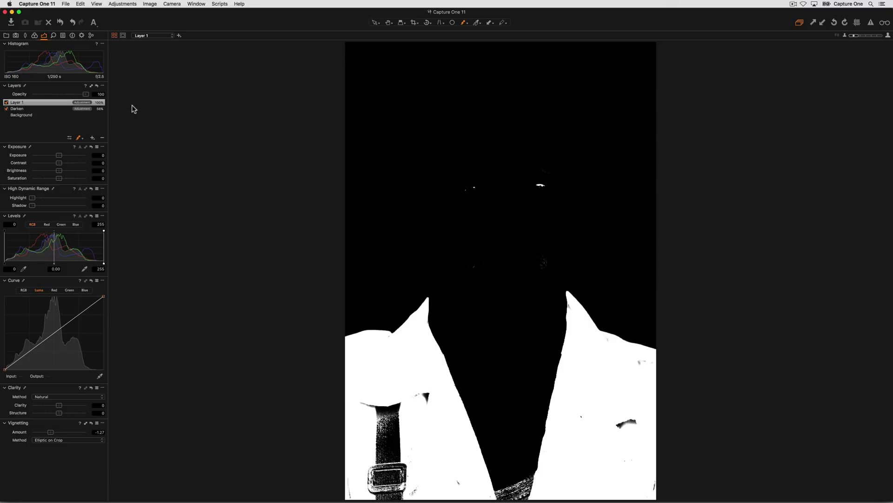
# - Refine Layer 1's mask edges with a radius of 61 and apply
pyautogui.click(102, 86)
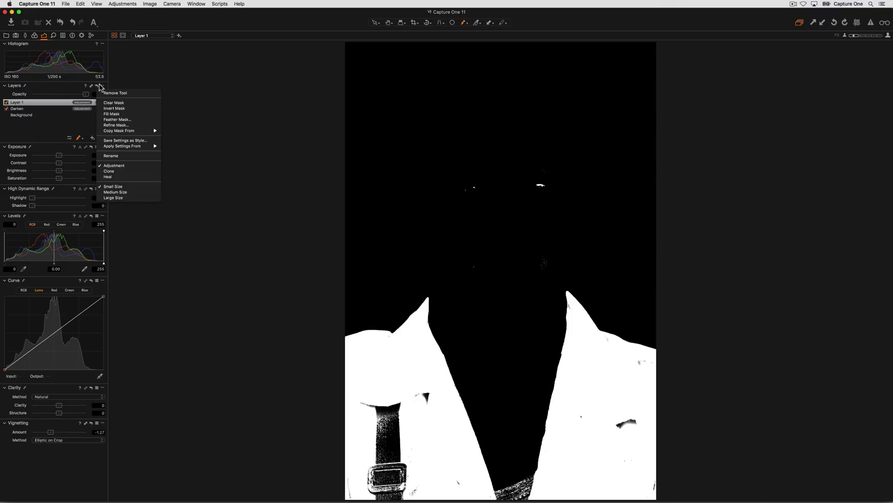
pyautogui.click(130, 125)
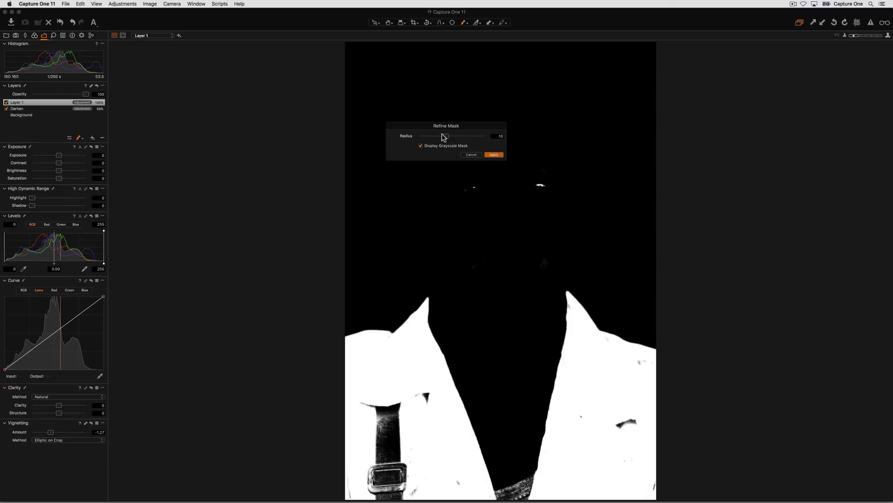
pyautogui.moveTo(454, 138); pyautogui.dragTo(463, 139)
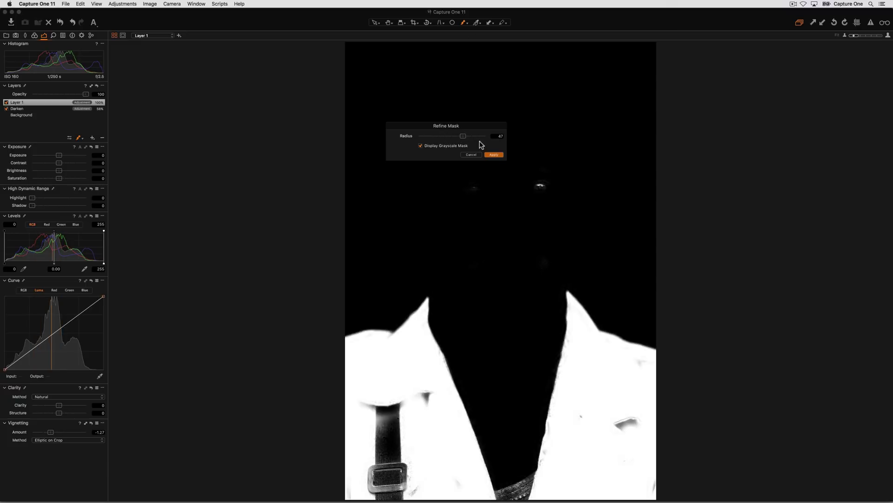
pyautogui.moveTo(467, 139); pyautogui.dragTo(468, 140)
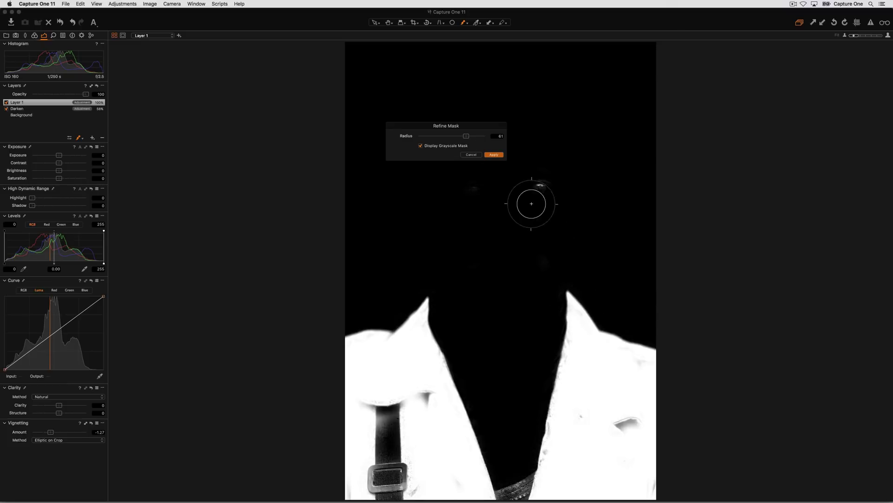
pyautogui.click(494, 154)
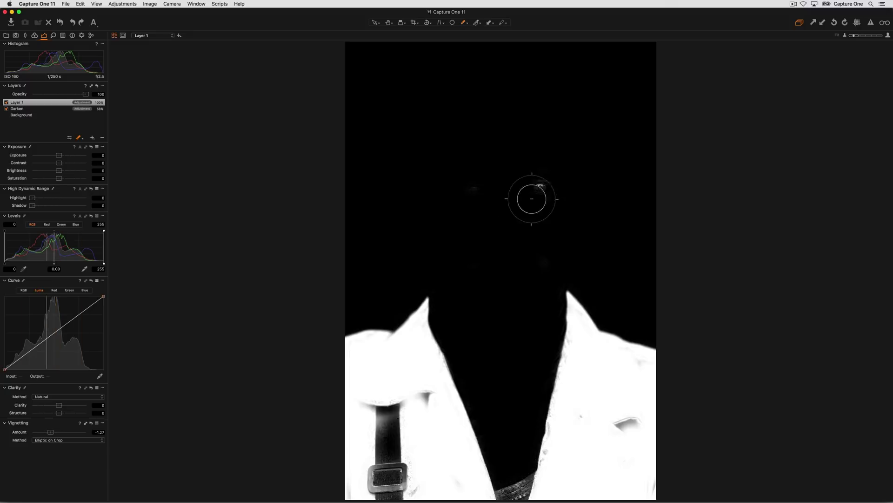
# - Erase the eye highlights from the mask and paint in the grey spots on the shirt and collar
pyautogui.moveTo(538, 187)
pyautogui.mouseDown()
pyautogui.moveTo(480, 205)
pyautogui.moveTo(480, 181)
pyautogui.moveTo(475, 200)
pyautogui.moveTo(525, 196)
pyautogui.mouseUp()
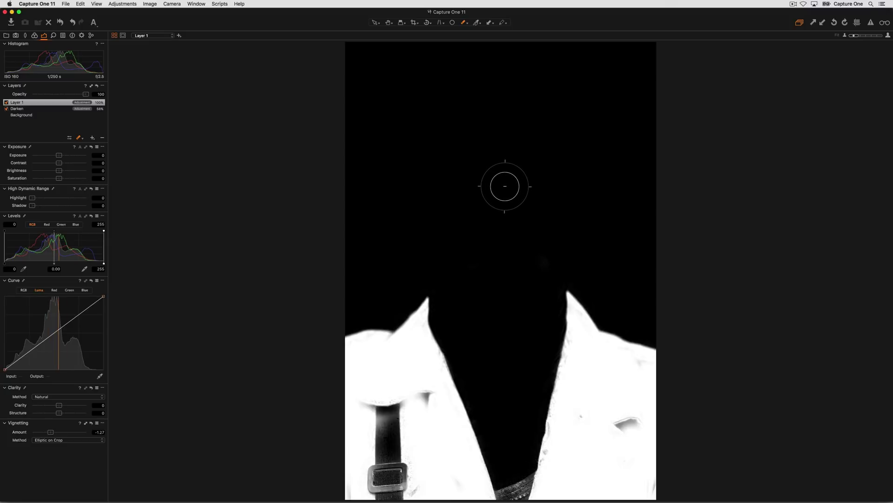
pyautogui.moveTo(628, 423)
pyautogui.mouseDown()
pyautogui.moveTo(586, 418)
pyautogui.moveTo(639, 373)
pyautogui.moveTo(588, 436)
pyautogui.moveTo(595, 462)
pyautogui.moveTo(564, 463)
pyautogui.moveTo(579, 439)
pyautogui.mouseUp()
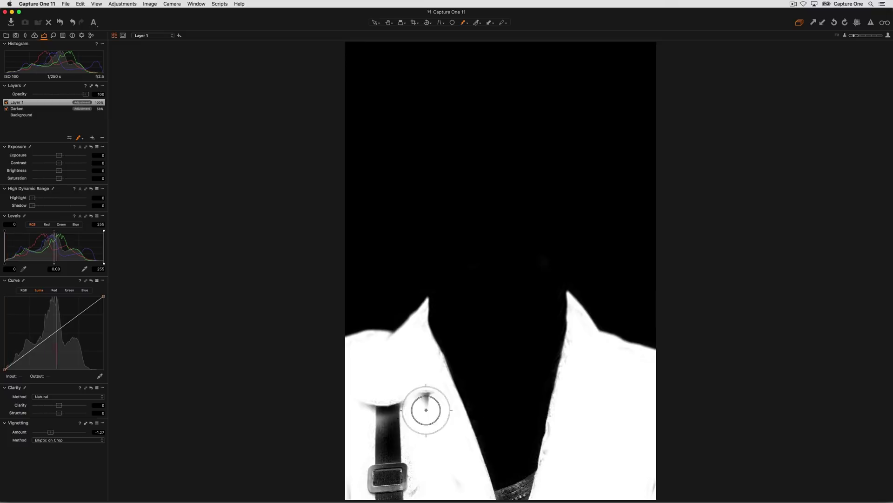
pyautogui.moveTo(426, 410)
pyautogui.mouseDown()
pyautogui.moveTo(398, 403)
pyautogui.moveTo(425, 391)
pyautogui.mouseUp()
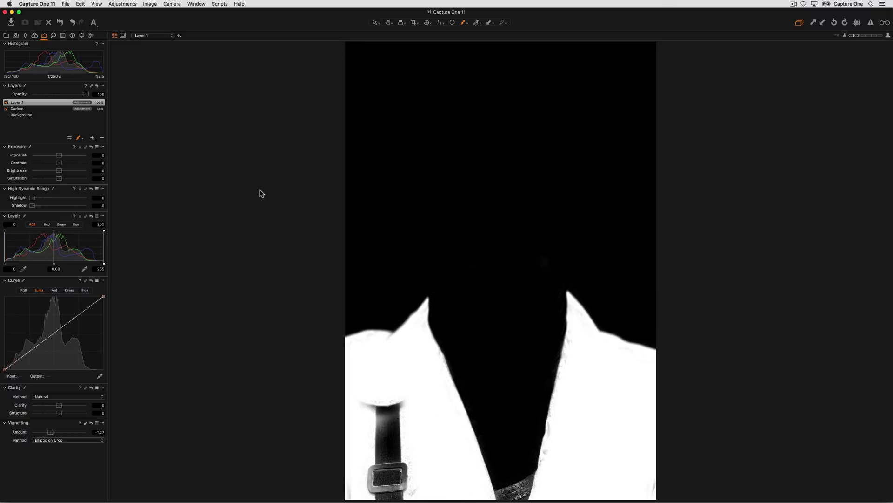
# - Hide the mask, then give the shirt layer exposure -0.21, contrast 11 and clarity 16
pyautogui.press('m')
pyautogui.press('super+z')
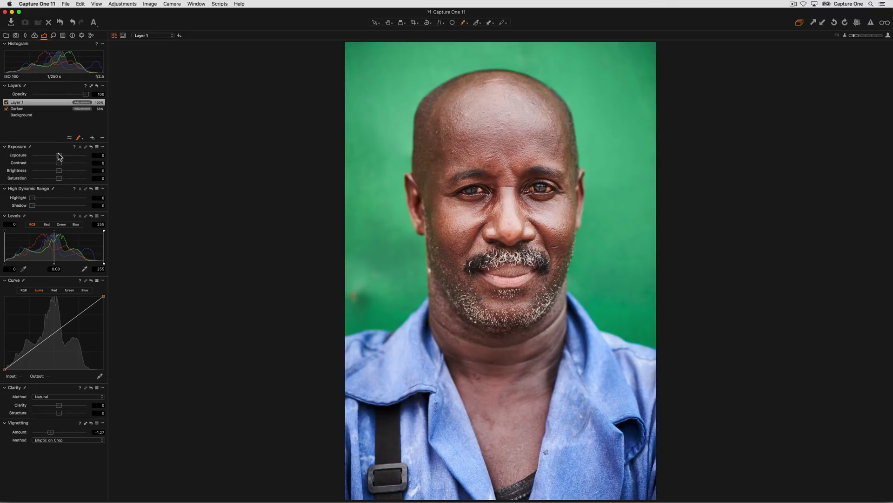
pyautogui.moveTo(59, 158); pyautogui.dragTo(66, 166)
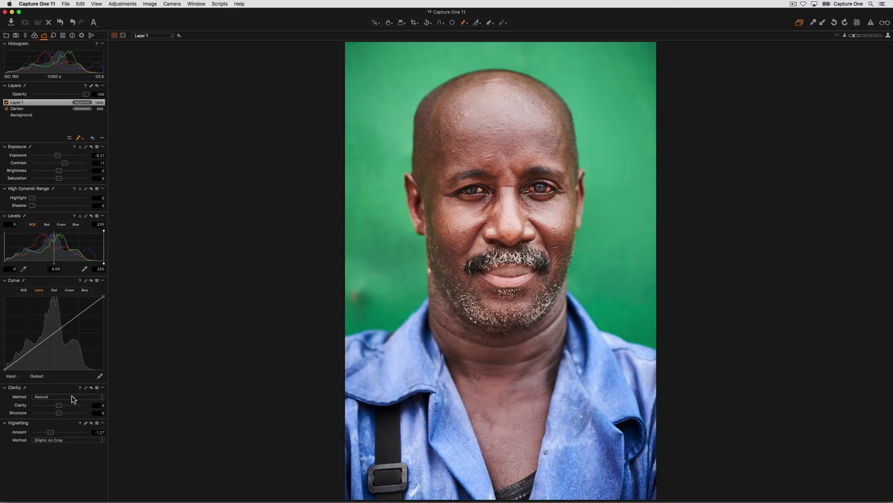
pyautogui.moveTo(62, 408); pyautogui.dragTo(63, 408)
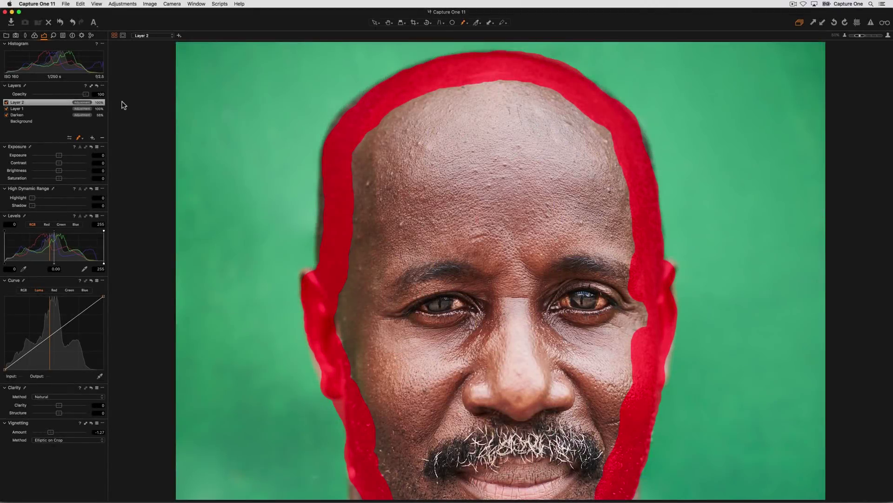
# - Fill Layer 2's outlined head mask so it becomes a solid mask over the whole head
pyautogui.click(103, 85)
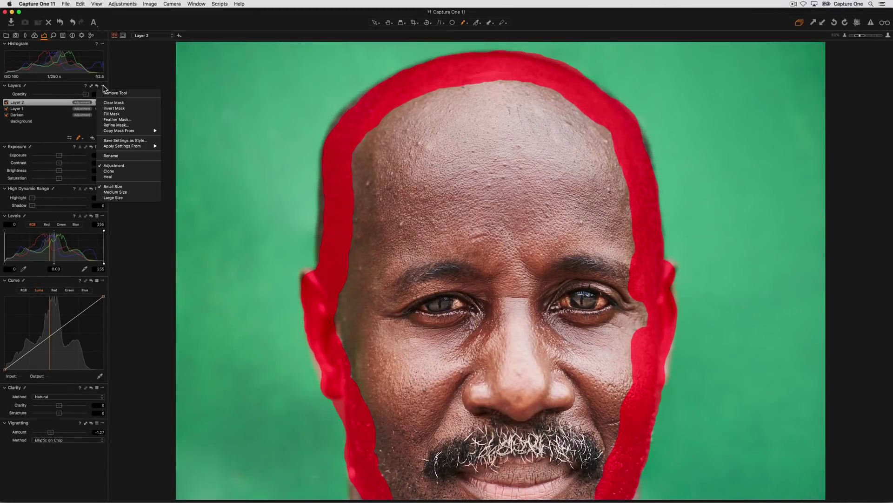
pyautogui.click(129, 114)
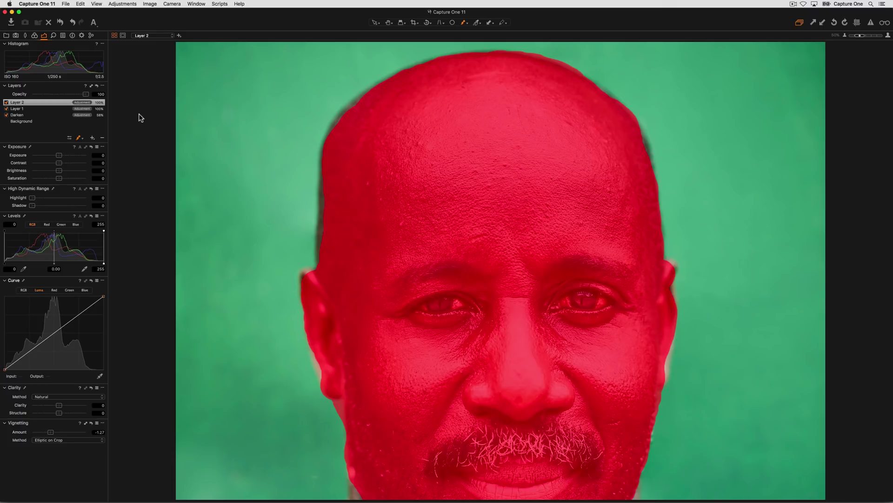
# - Feather Layer 2's head mask with a radius of 19.6
pyautogui.click(103, 86)
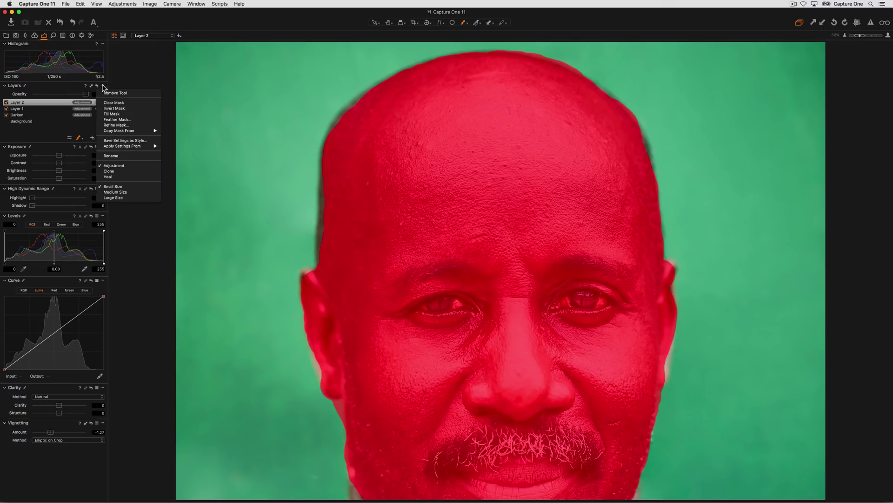
pyautogui.click(135, 120)
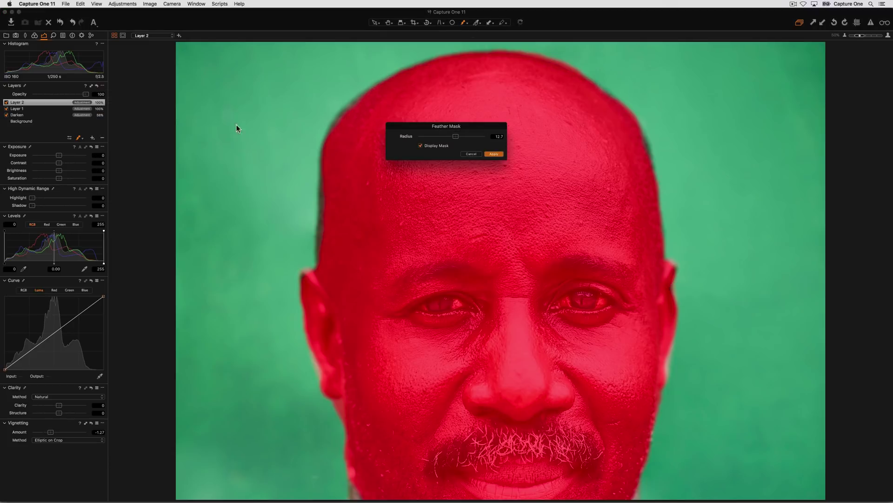
pyautogui.moveTo(455, 136); pyautogui.dragTo(463, 139)
pyautogui.click(493, 154)
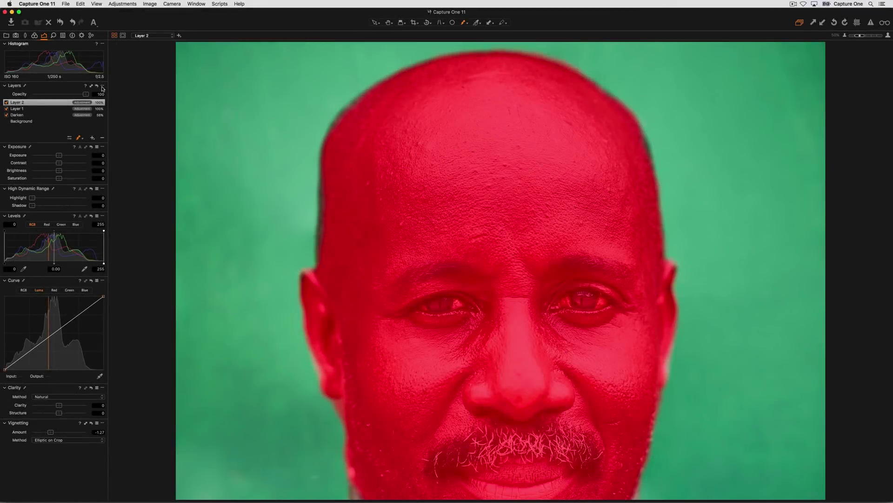
# - Fill Layer 2's mask, then switch to the Darken layer and back to compare masks
pyautogui.click(103, 87)
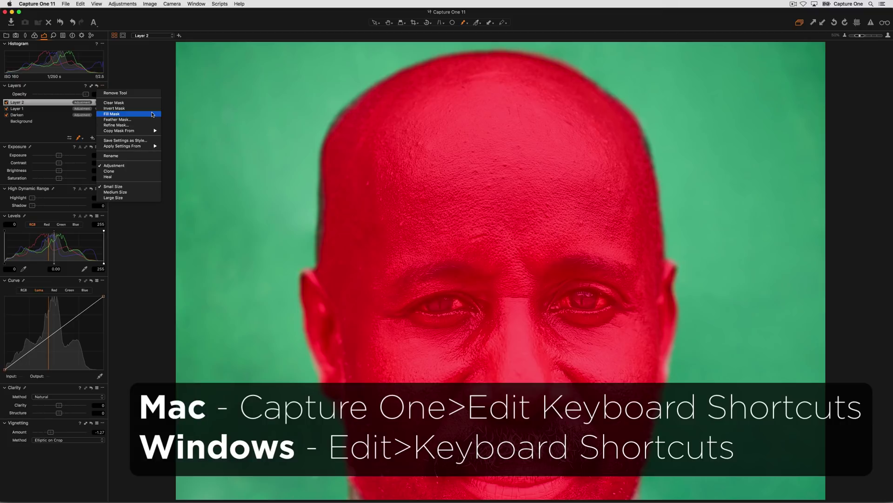
pyautogui.click(152, 114)
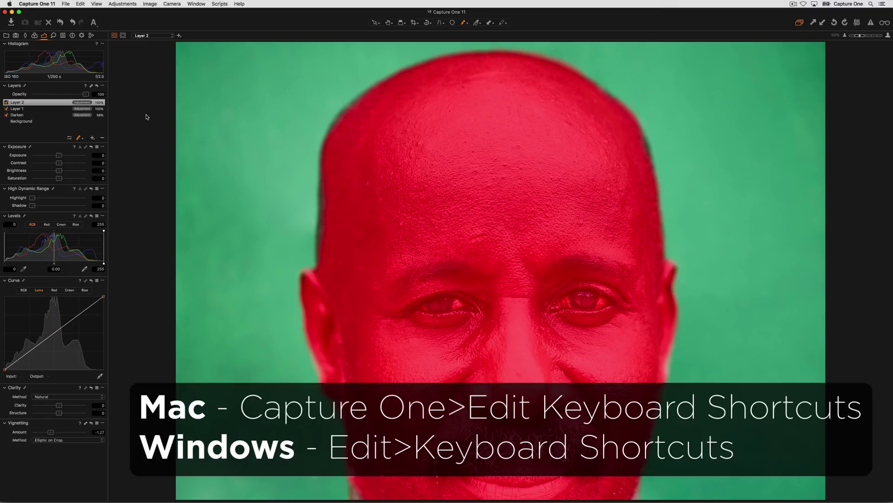
pyautogui.press('Down')
pyautogui.press('Down')
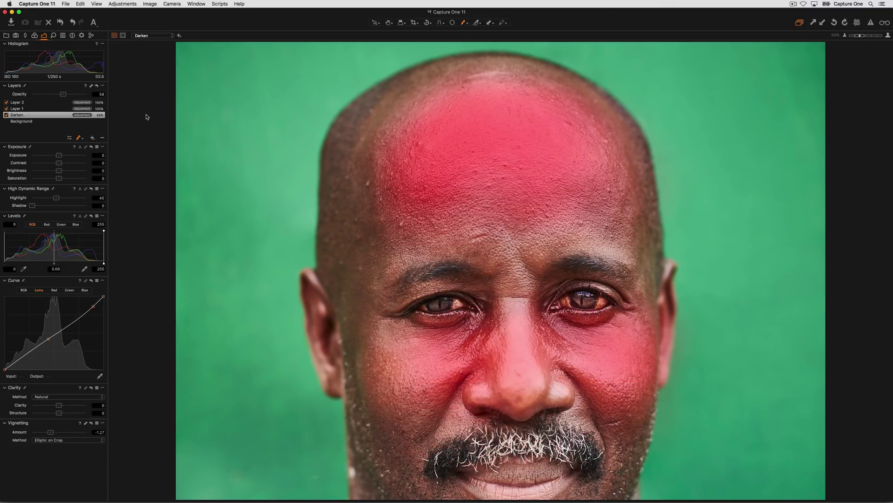
pyautogui.press('Up')
pyautogui.press('Up')
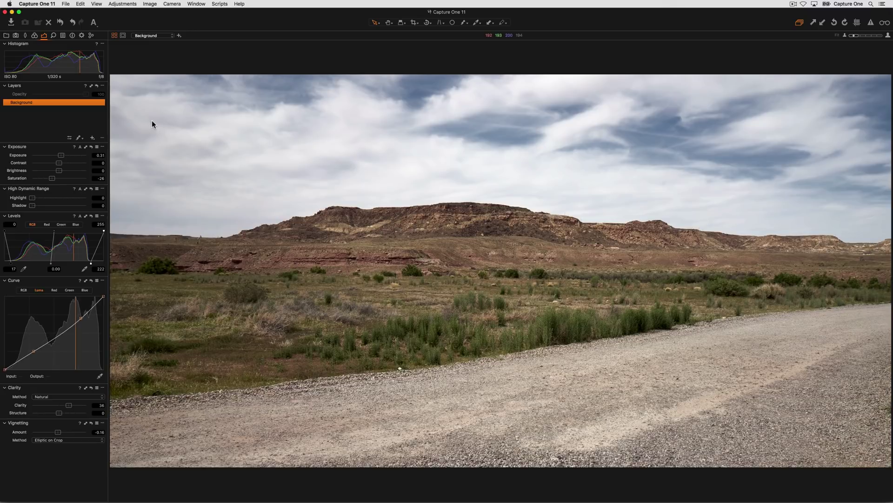
# - Add a new filled layer, apply the SPECTRUM SP-01 user style, and lower its opacity to 72%
pyautogui.click(92, 138)
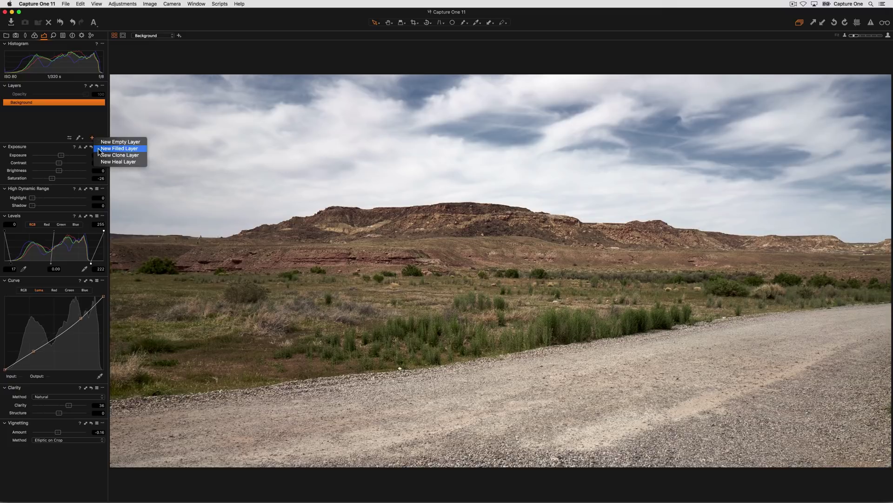
pyautogui.click(100, 149)
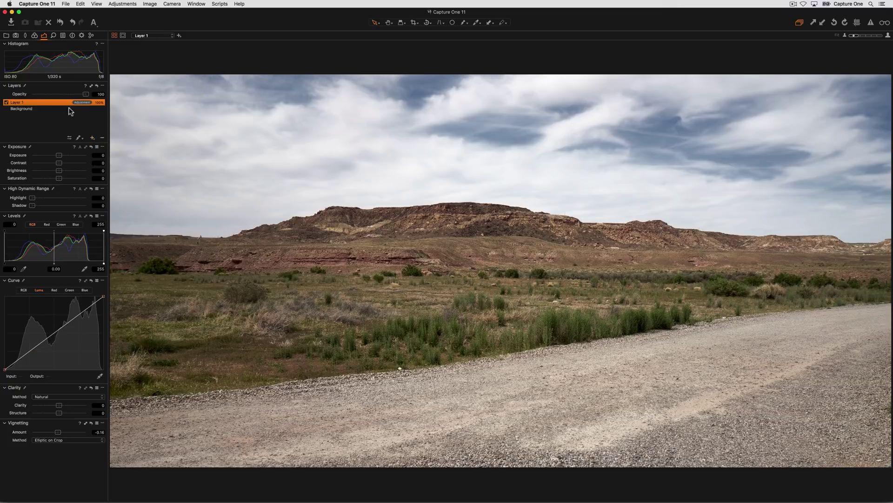
pyautogui.rightClick(60, 104)
pyautogui.moveTo(80, 158)
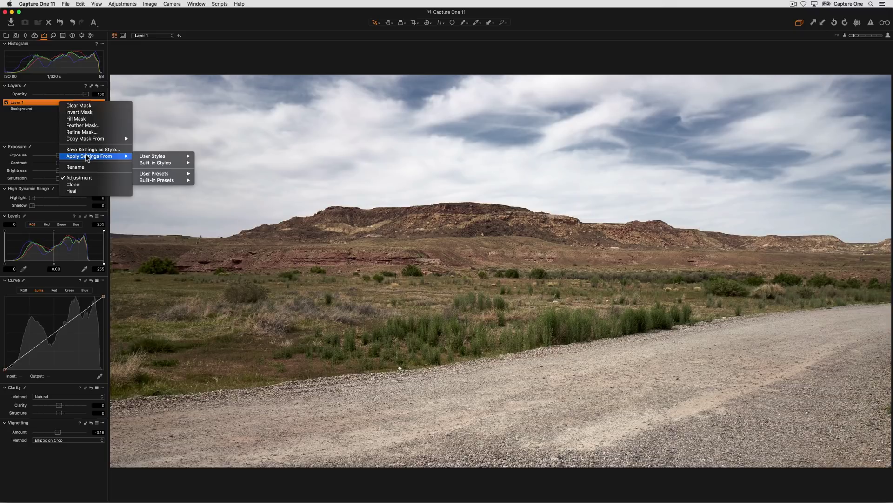
pyautogui.moveTo(161, 156)
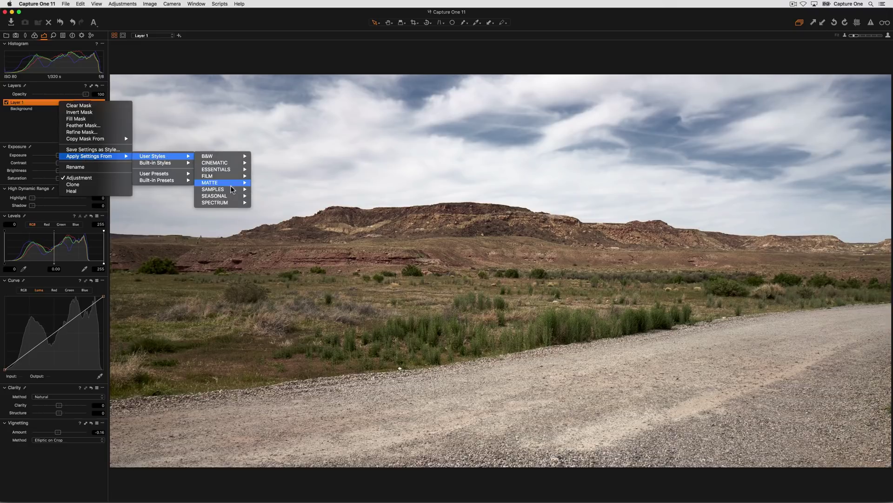
pyautogui.moveTo(219, 196)
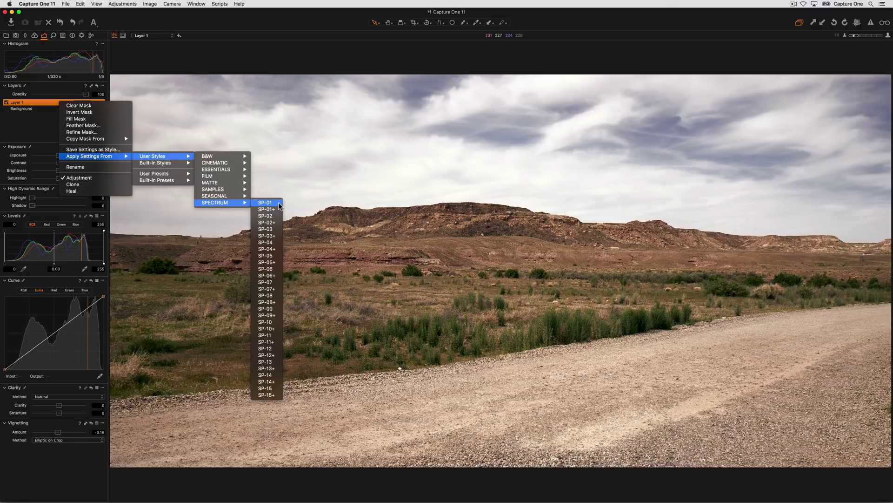
pyautogui.click(278, 203)
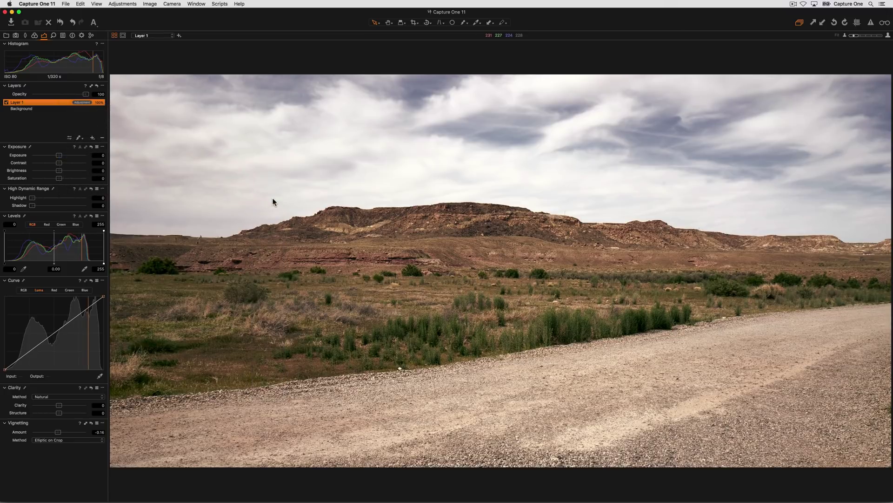
pyautogui.moveTo(70, 94)
pyautogui.mouseDown()
pyautogui.moveTo(27, 97)
pyautogui.moveTo(72, 94)
pyautogui.mouseUp()
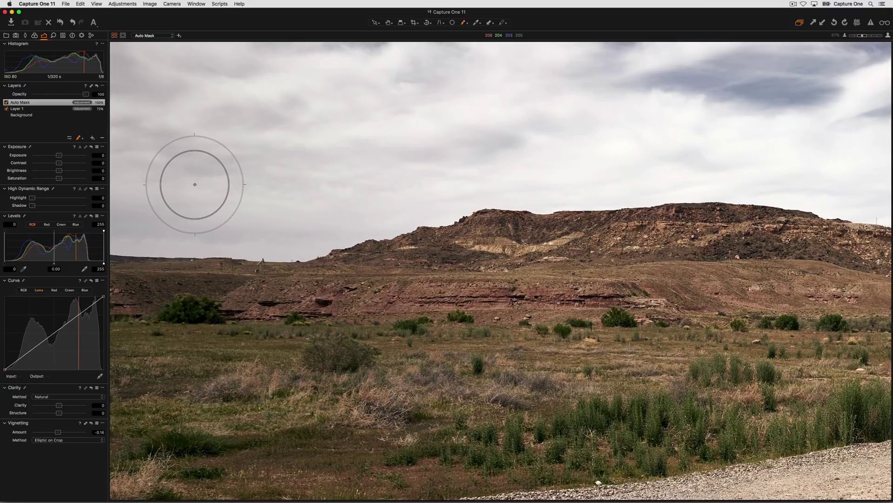
# - Enable Auto Mask in Brush Settings and paint the sky band above the left hills
pyautogui.rightClick(194, 185)
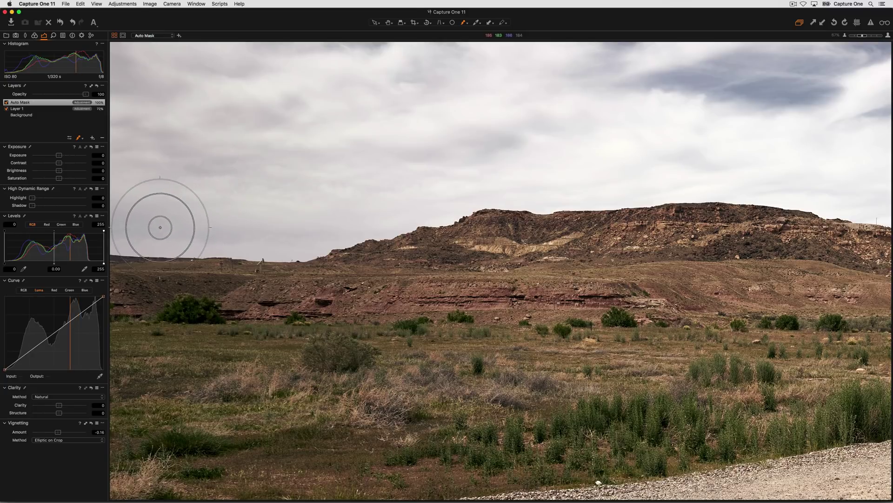
pyautogui.click(133, 231)
pyautogui.moveTo(133, 231)
pyautogui.mouseDown()
pyautogui.moveTo(293, 238)
pyautogui.moveTo(337, 227)
pyautogui.moveTo(330, 223)
pyautogui.moveTo(419, 205)
pyautogui.mouseUp()
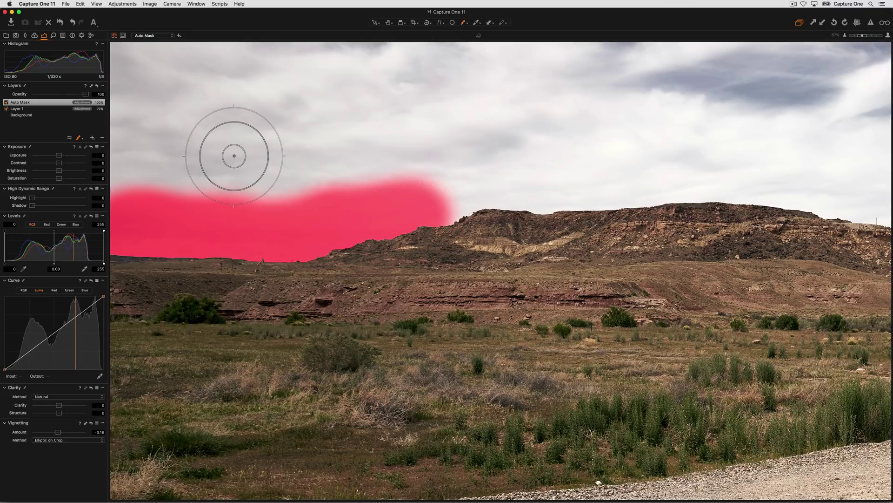
# - Hide the mask overlay and lower the Auto Mask layer's exposure to -0.62
pyautogui.press('m')
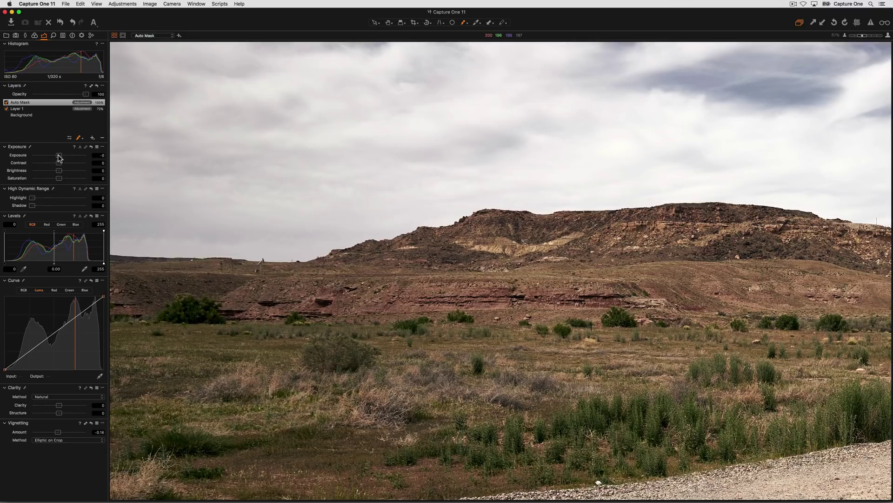
pyautogui.moveTo(59, 157); pyautogui.dragTo(54, 155)
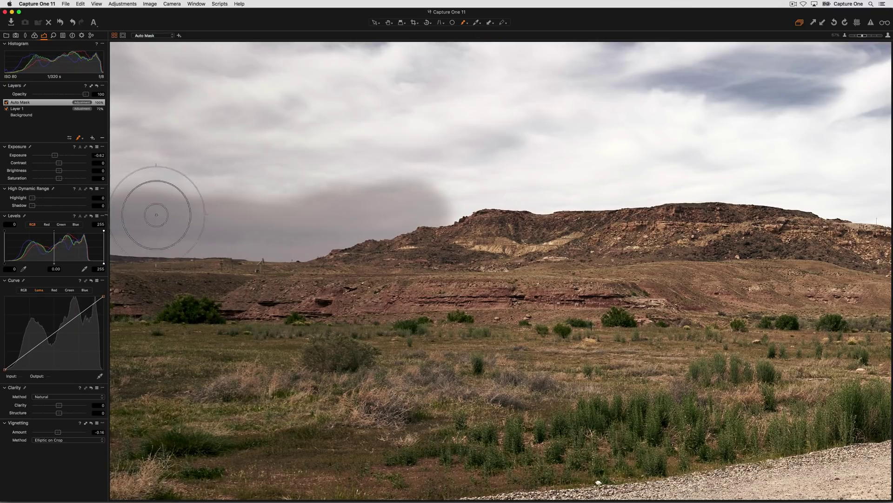